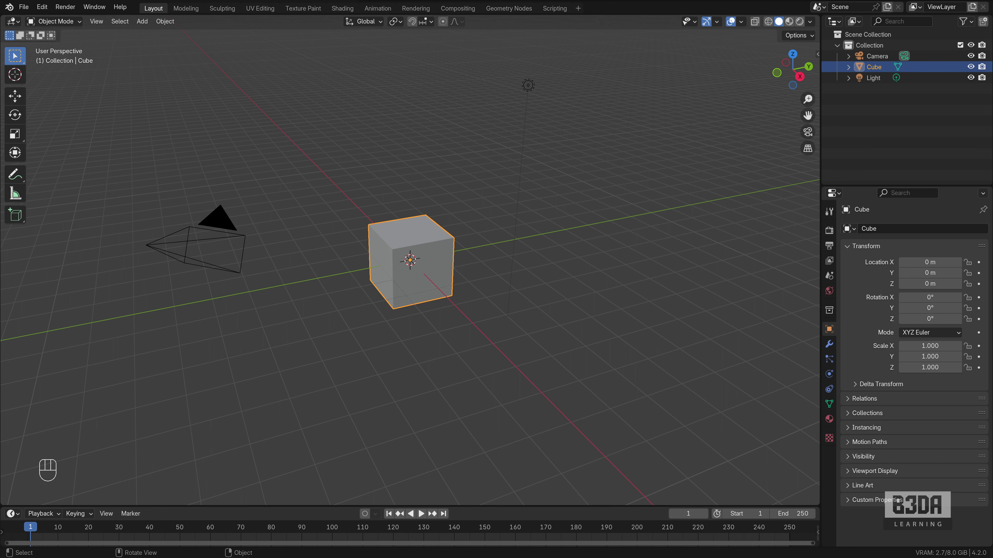
key(alt+Tab)
drag(556, 38, 547, 93)
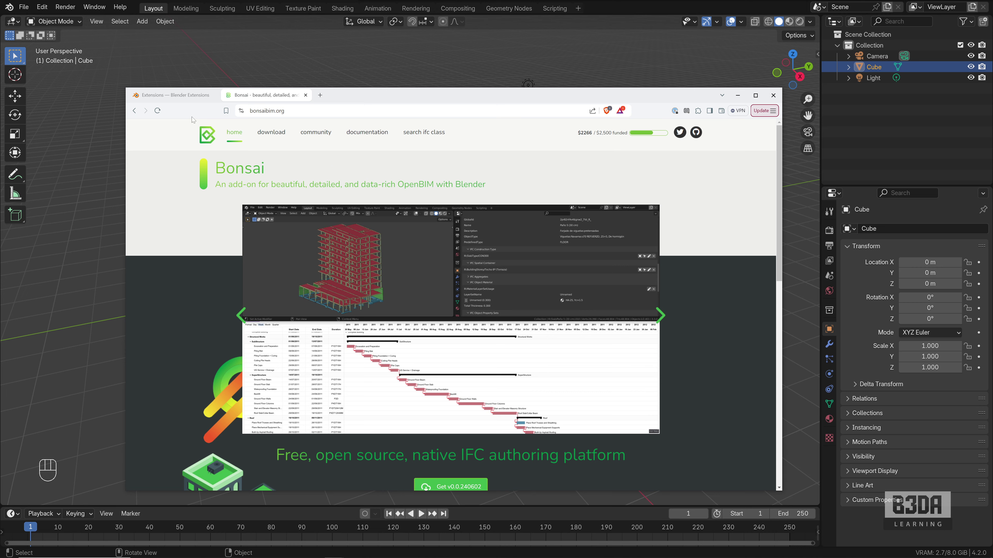
- Search extensions.blender.org for 'bonsai' and open the Bonsai add-on page
click(175, 96)
drag(437, 100, 438, 89)
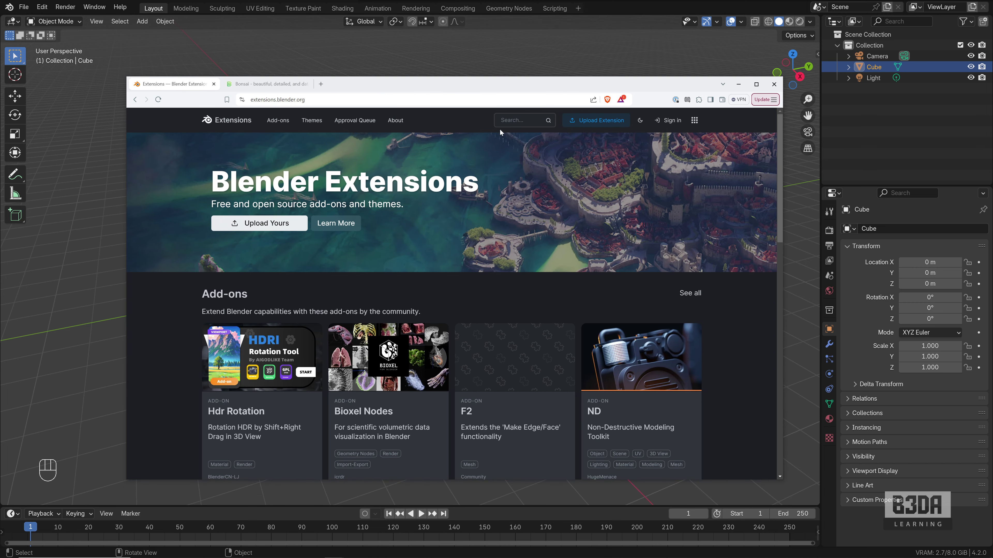
click(502, 120)
text(bonsai)
key(Return)
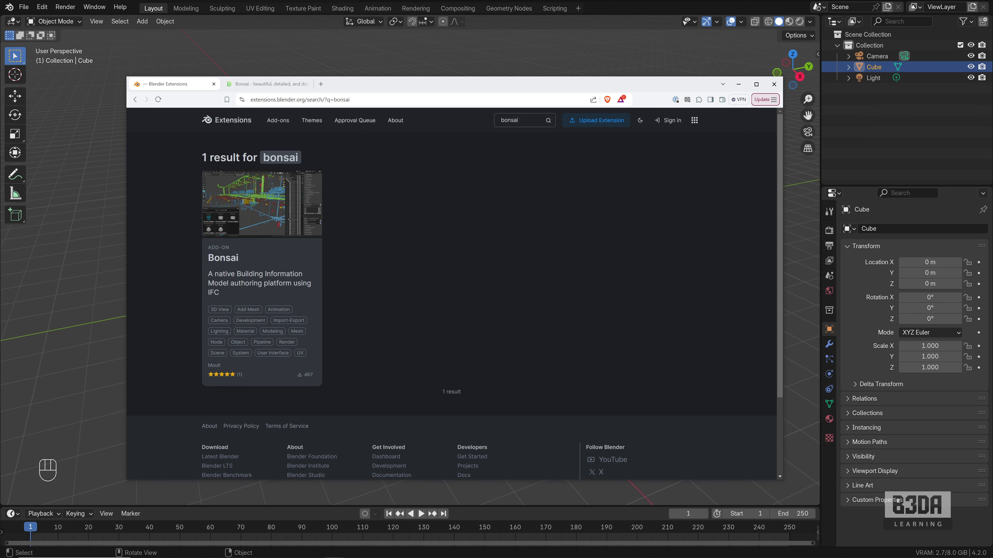
click(226, 261)
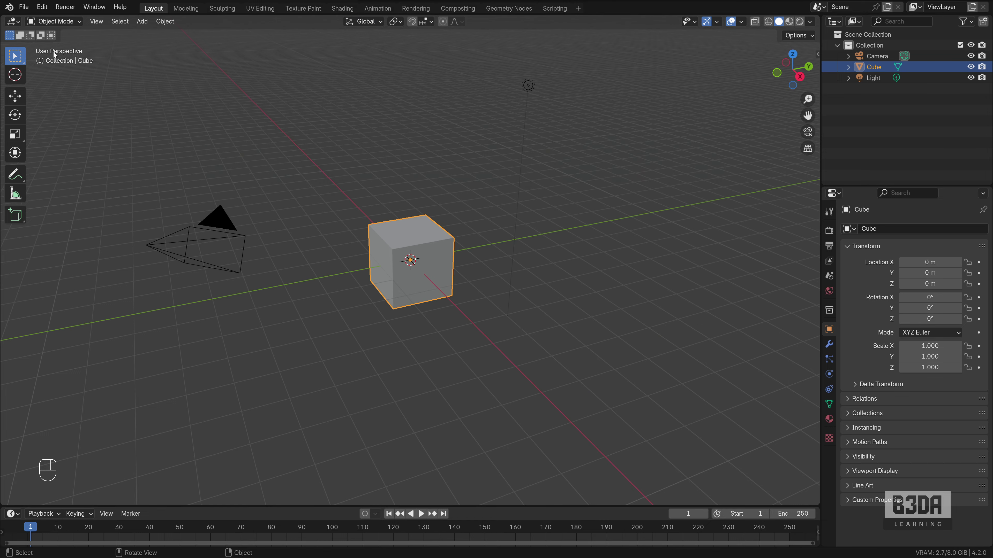
- Install the Bonsai extension from Preferences > Get Extensions and check it in the Add-ons list
click(42, 6)
click(86, 148)
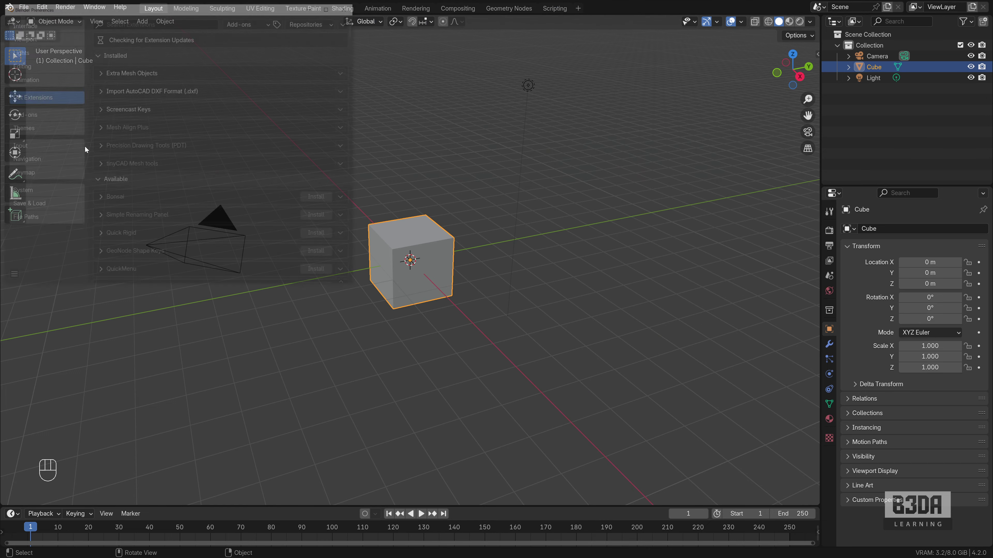
drag(178, 10, 463, 167)
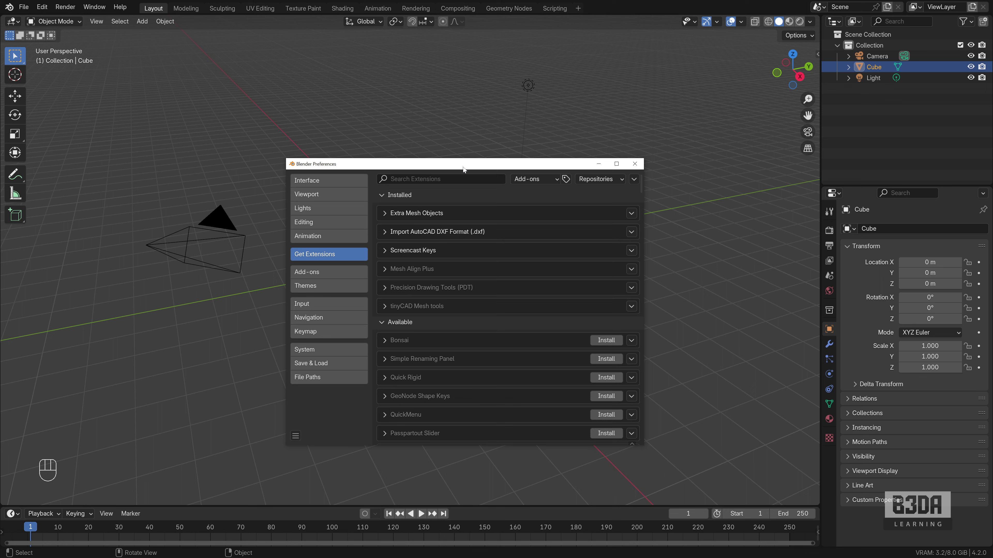
click(440, 181)
text(donsai)
key(BackSpace)
key(BackSpace)
key(BackSpace)
key(BackSpace)
key(BackSpace)
key(BackSpace)
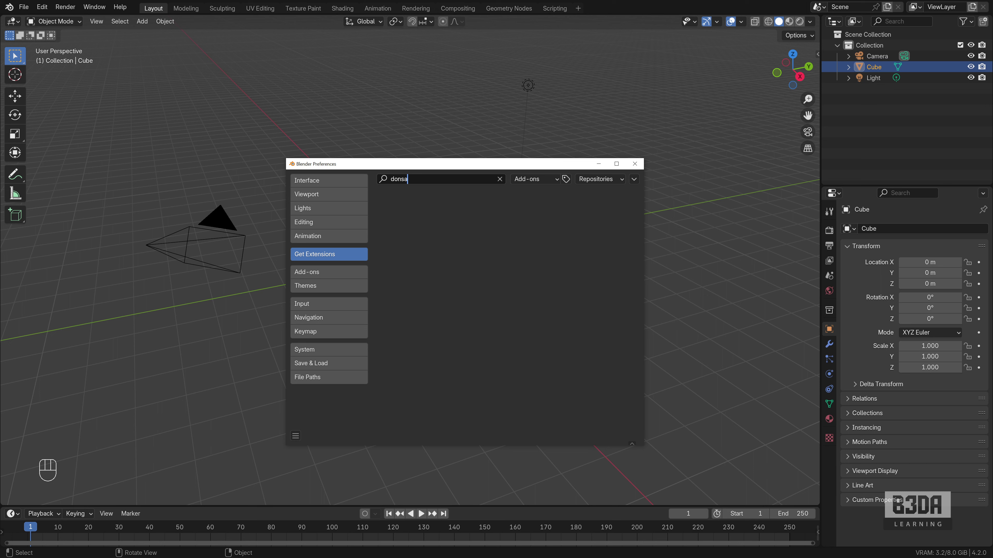
text(bi)
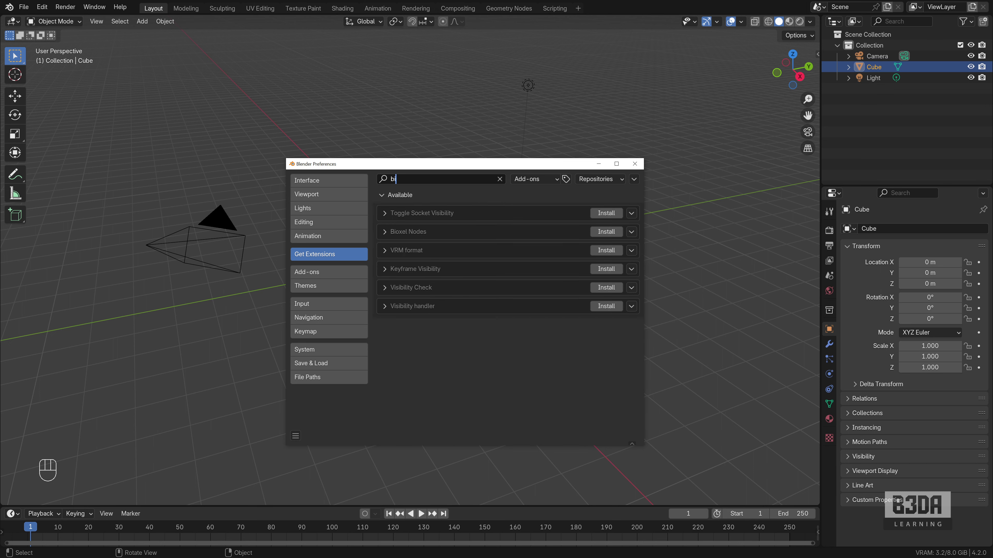
key(BackSpace)
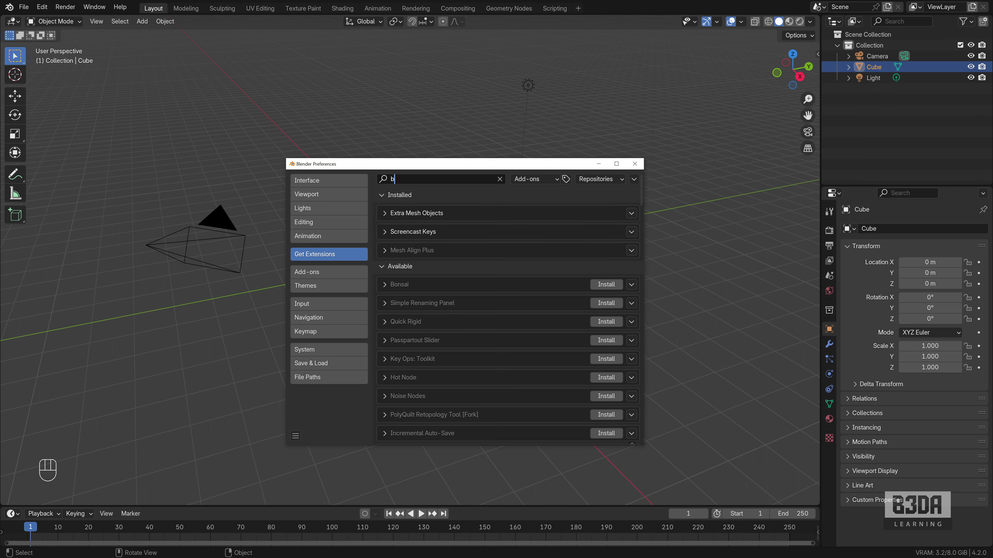
text(onsai)
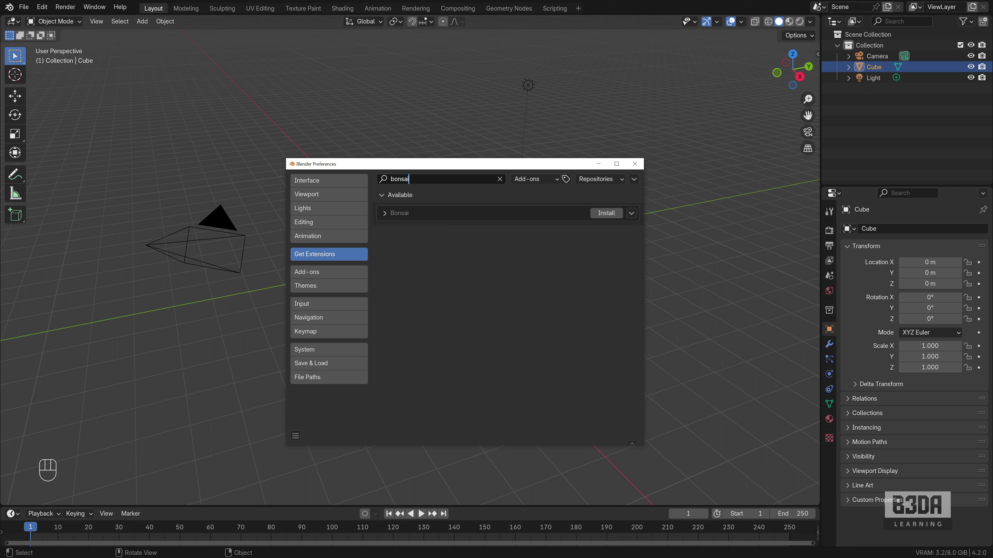
click(608, 216)
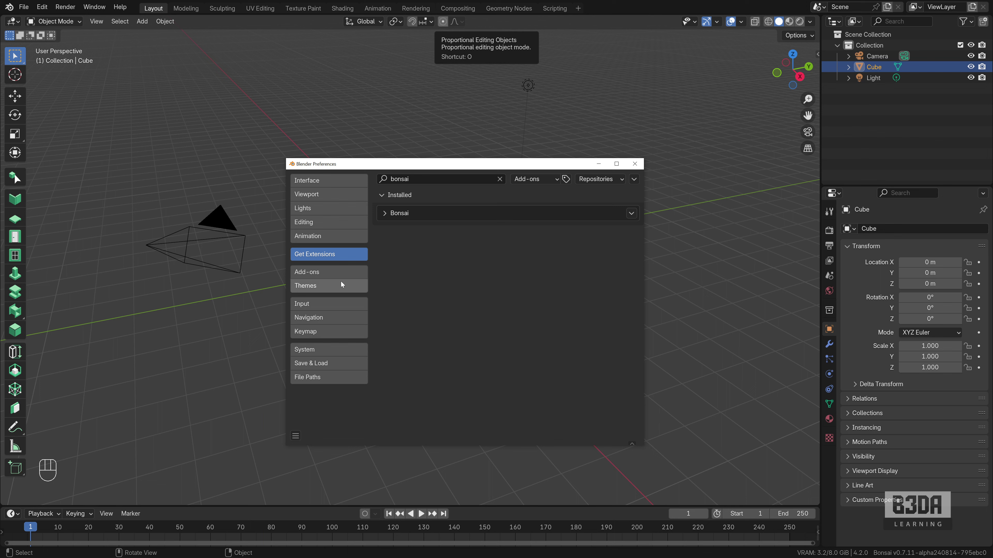
click(320, 273)
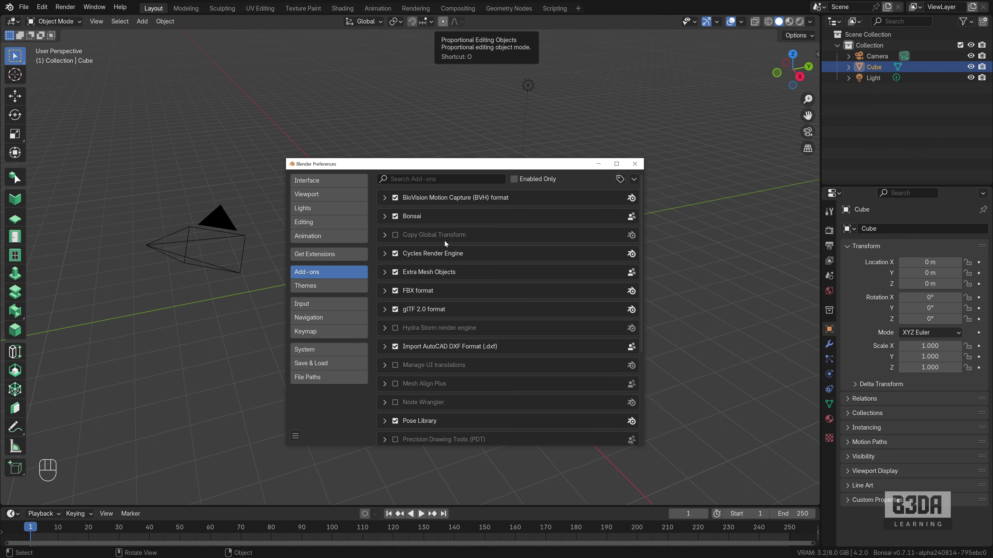
- Close Preferences and widen the BIM workspace toolbar so every tool shows its name
click(638, 165)
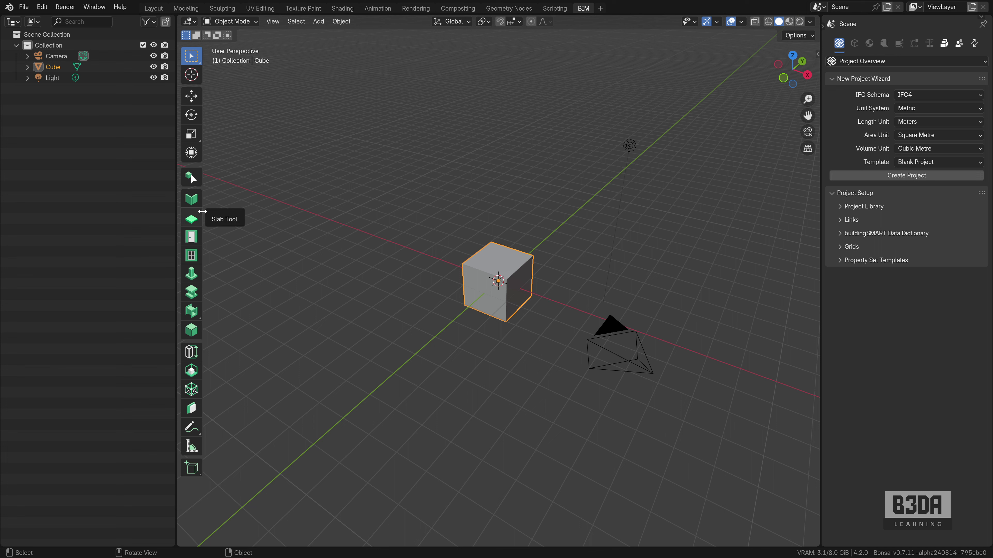
drag(202, 211, 280, 222)
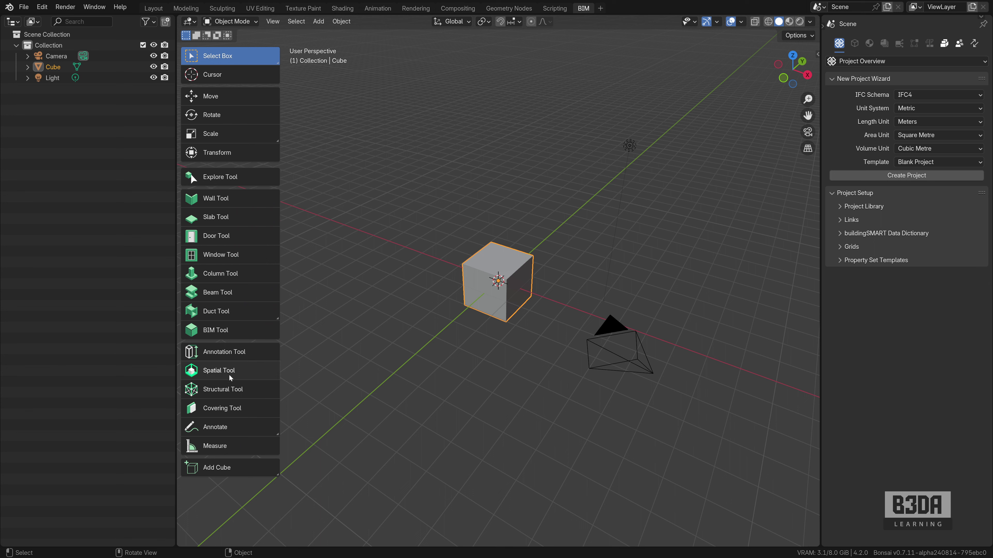
- Show the File > New IFC Project options: metric (m), metric (mm), imperial, demo and wizard
click(24, 8)
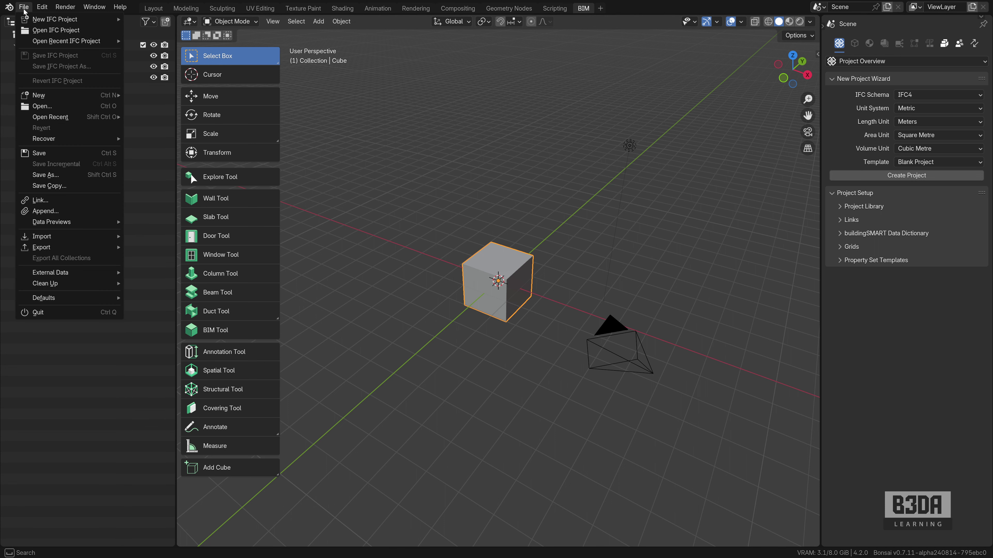
mouse_move(55, 19)
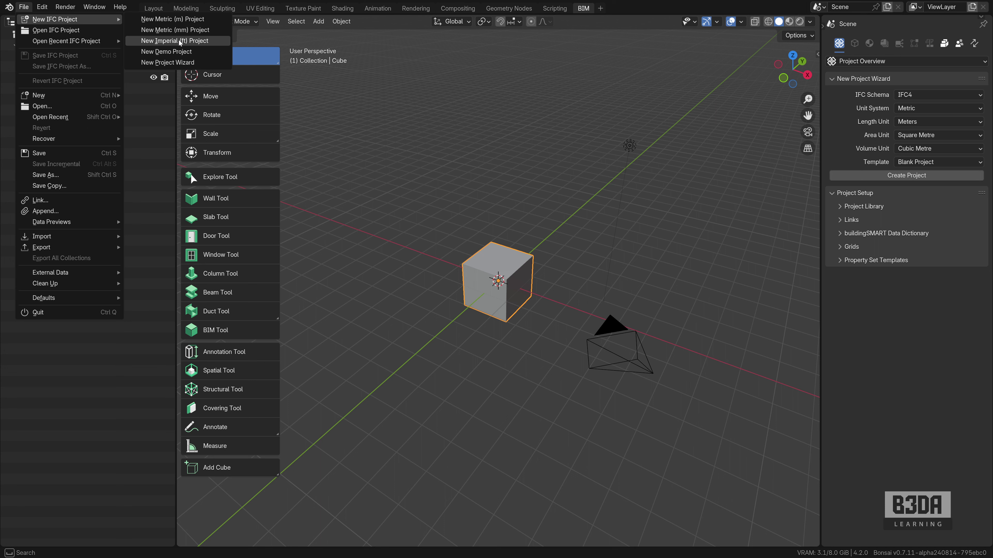
- Create a metric IFC project, then load the millimetre demo project and widen the outliner
click(184, 21)
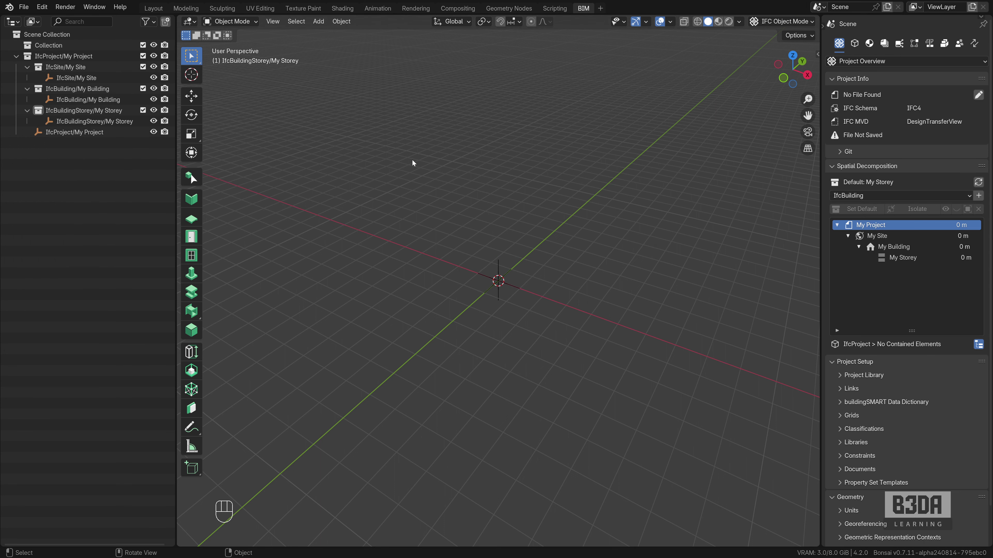
click(23, 7)
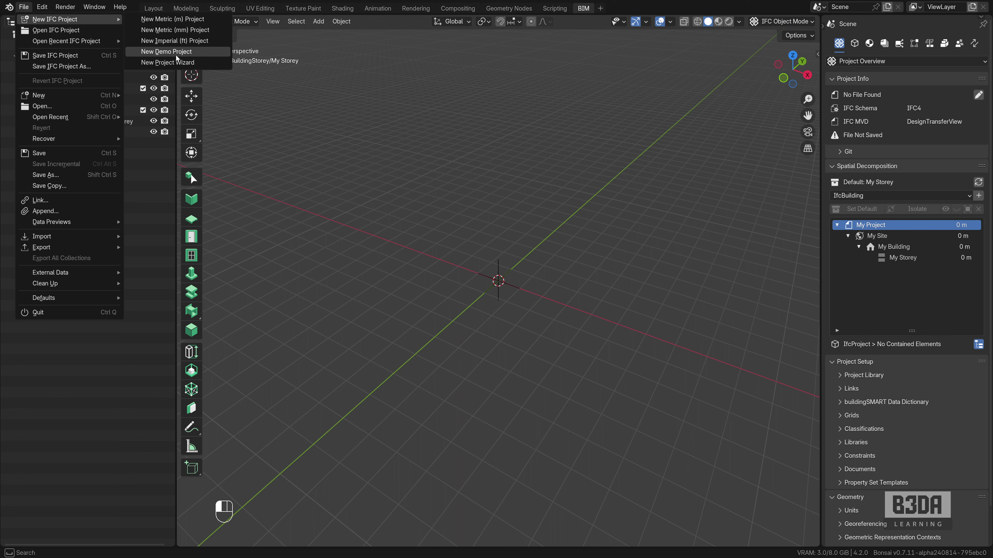
click(178, 52)
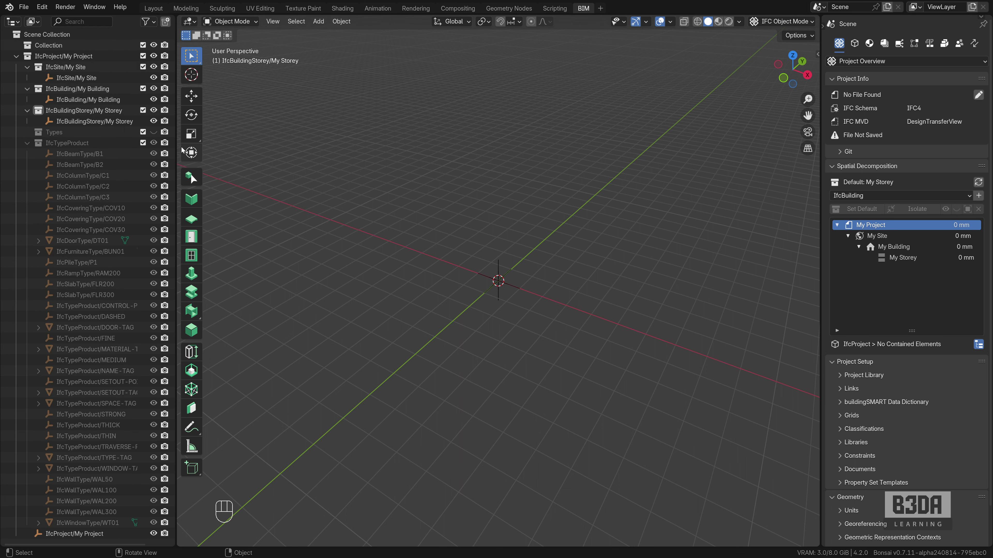
drag(177, 150, 249, 156)
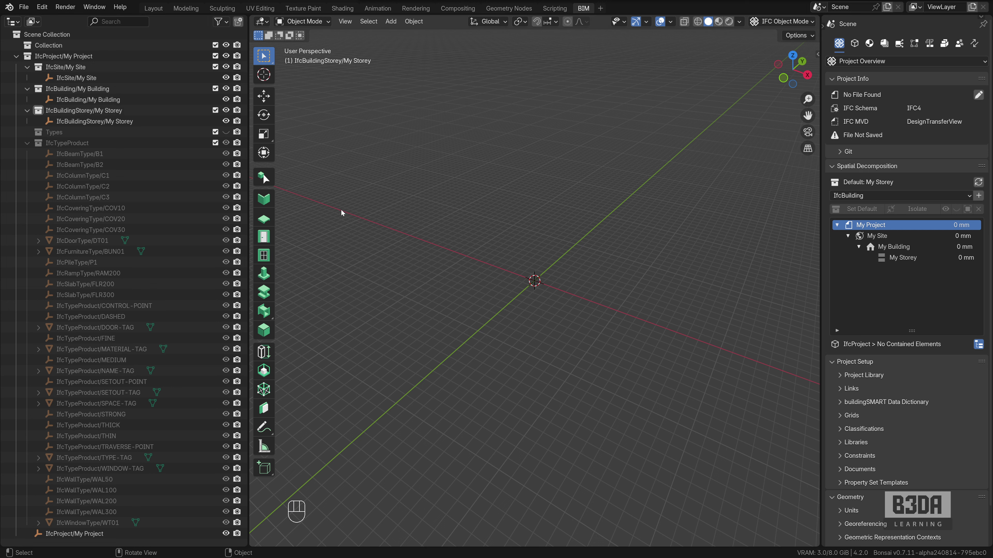
- Set the BIM element tool to IfcWallType with the WAL100 type, 3000 mm high and 1000 mm long
click(263, 200)
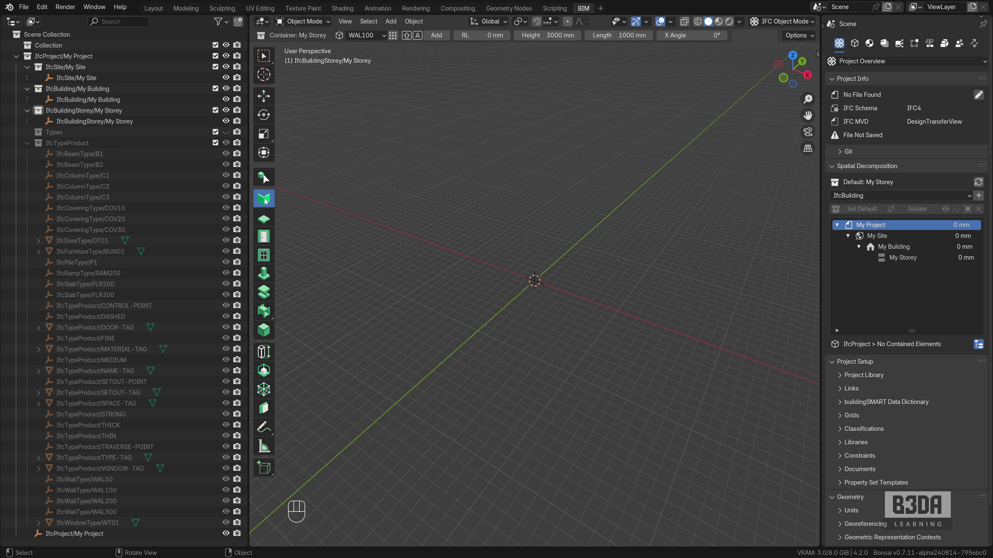
click(265, 330)
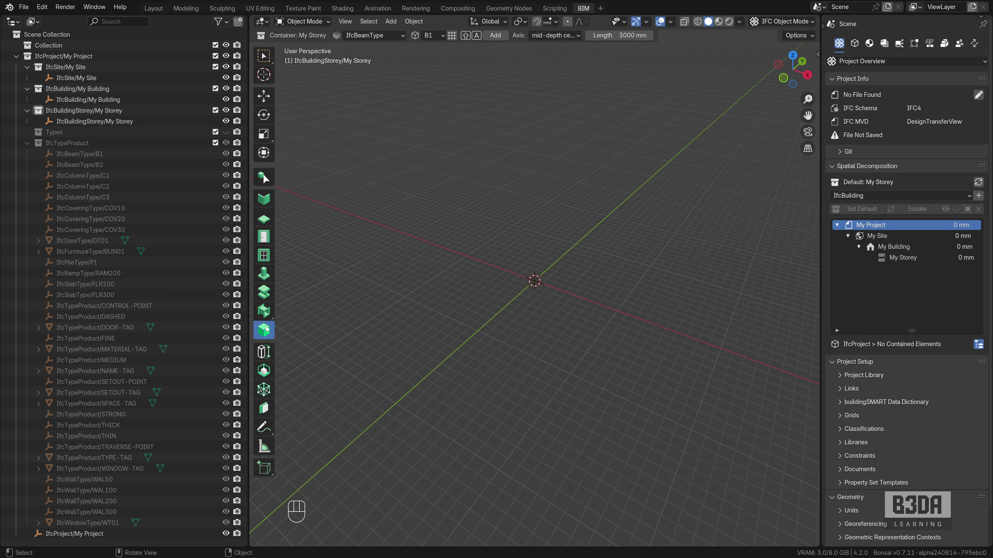
click(817, 54)
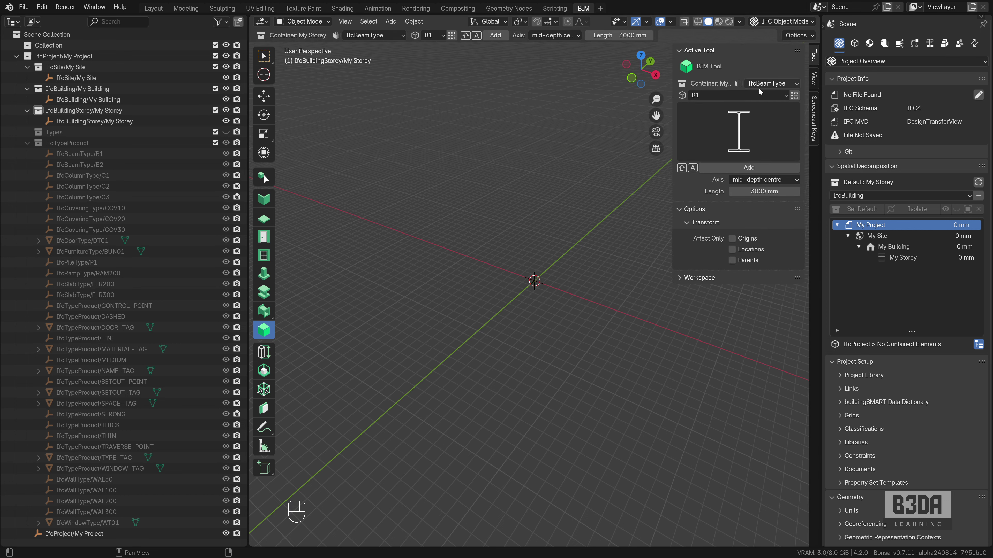
click(780, 82)
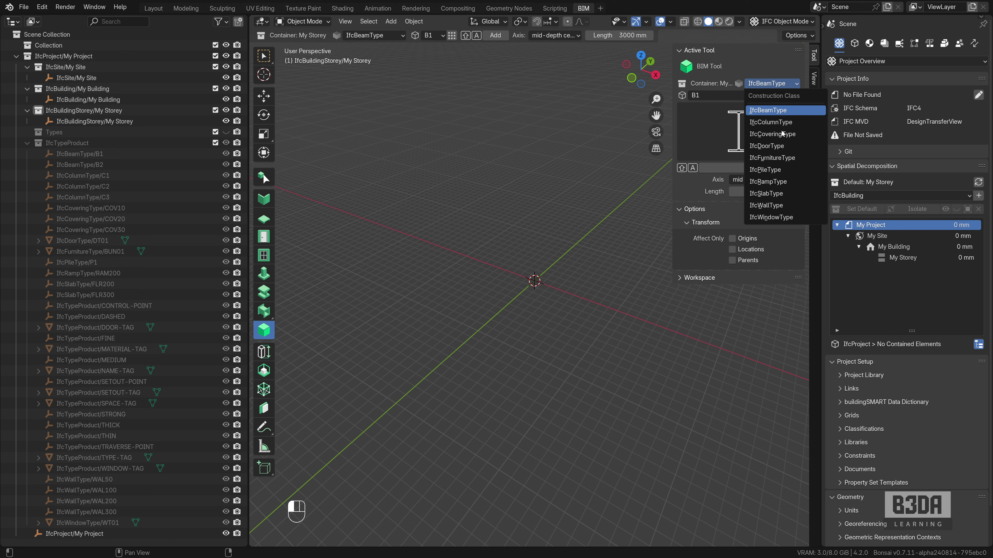
click(779, 205)
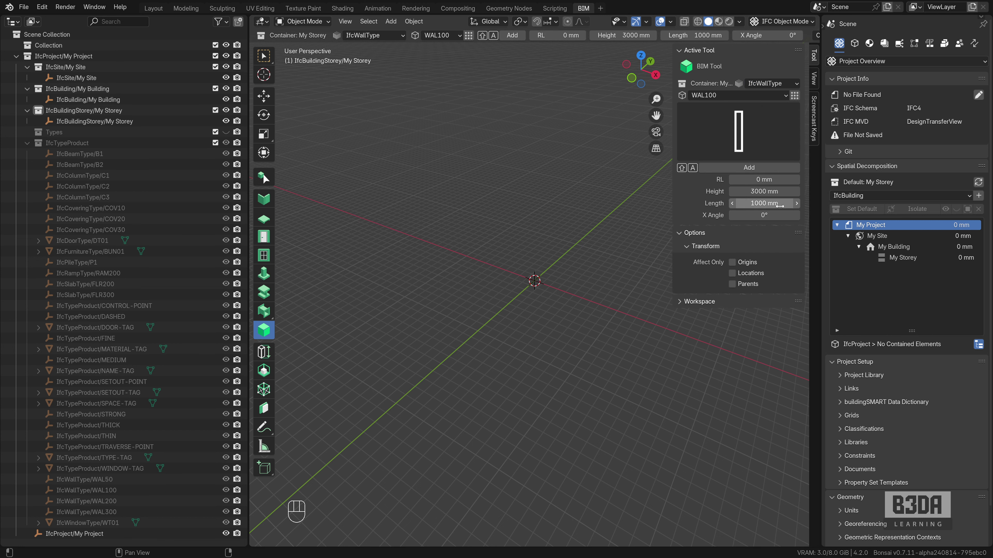
click(739, 95)
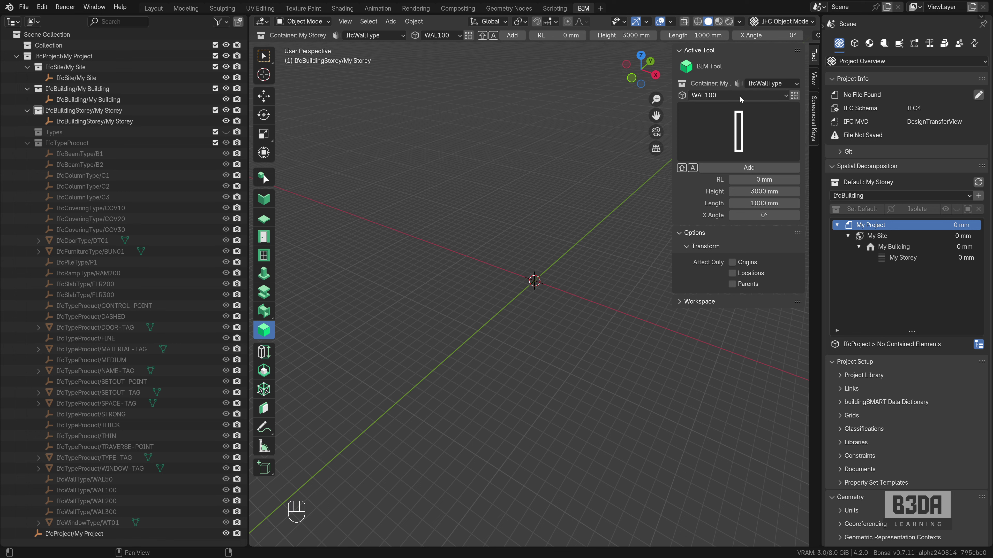
click(749, 168)
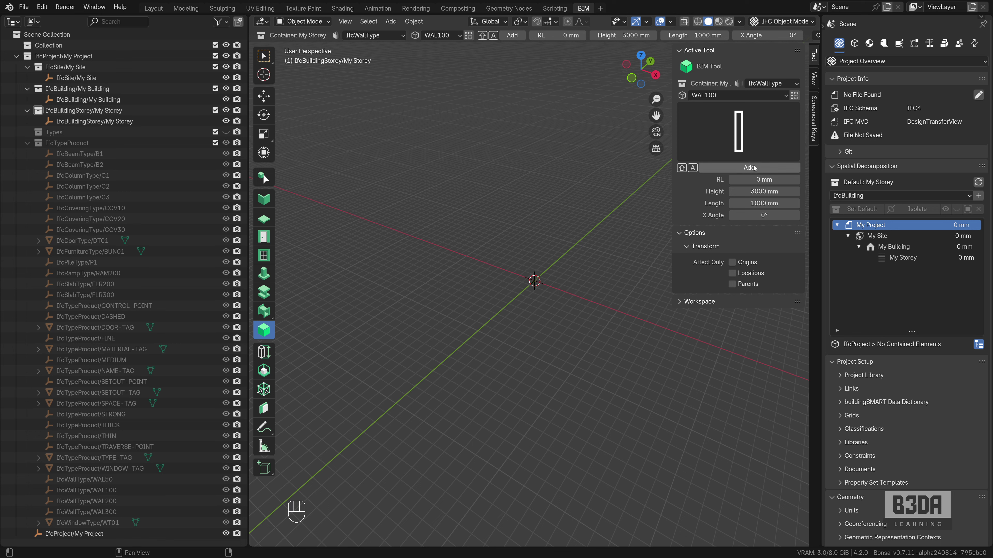
- Zoom, pan and orbit the view to inspect the new WAL100 wall at the origin
scroll(557, 278, up, 9)
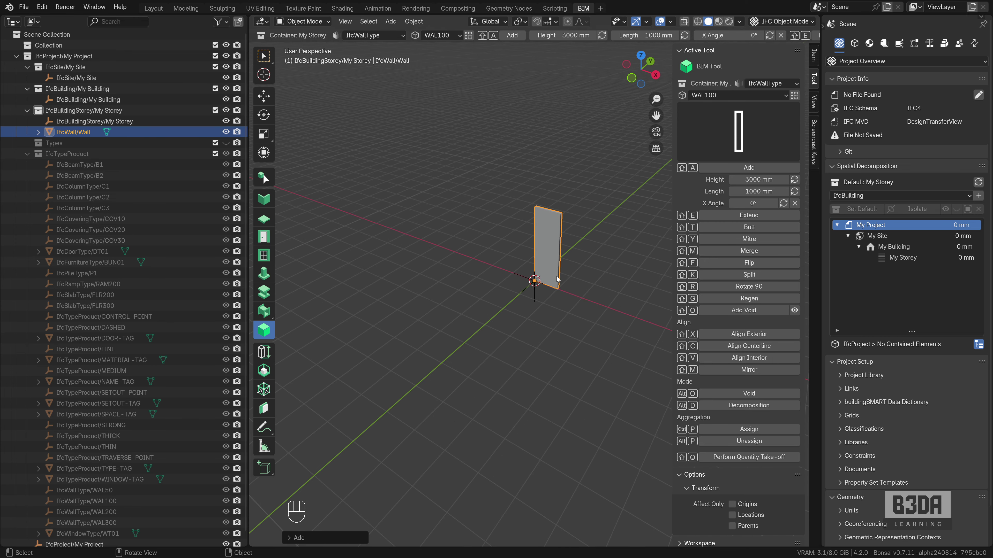
shift+middle_drag(560, 279, 457, 276)
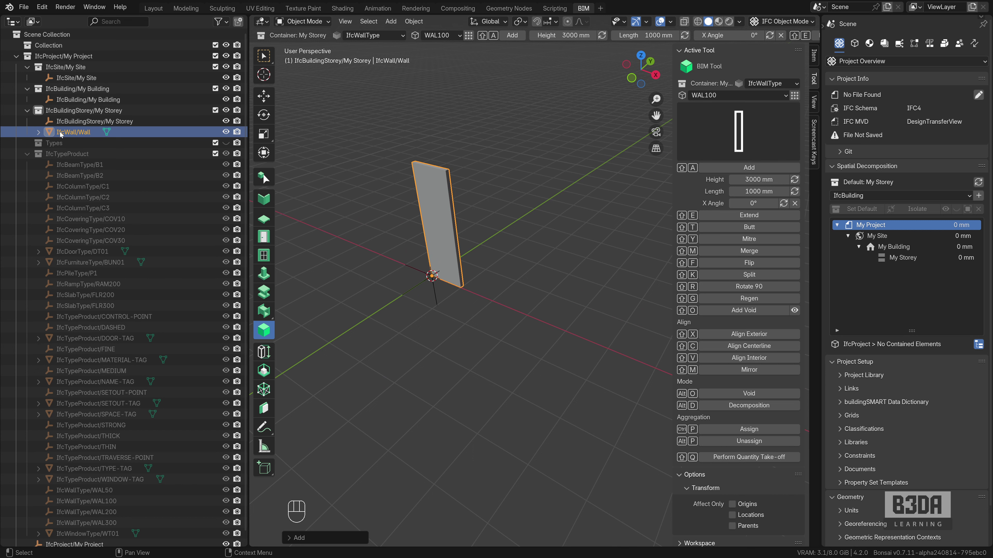
middle_drag(471, 326, 535, 269)
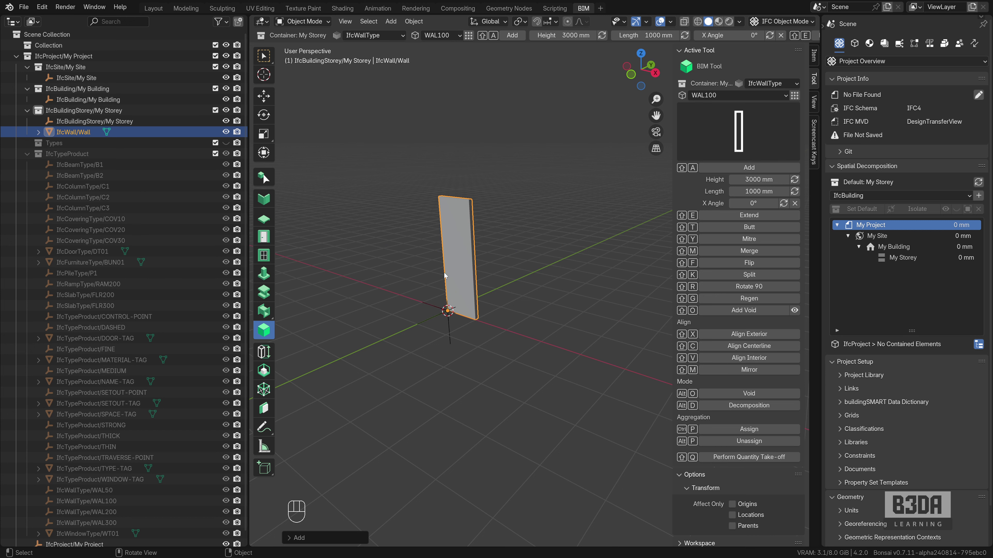
middle_drag(444, 276, 468, 285)
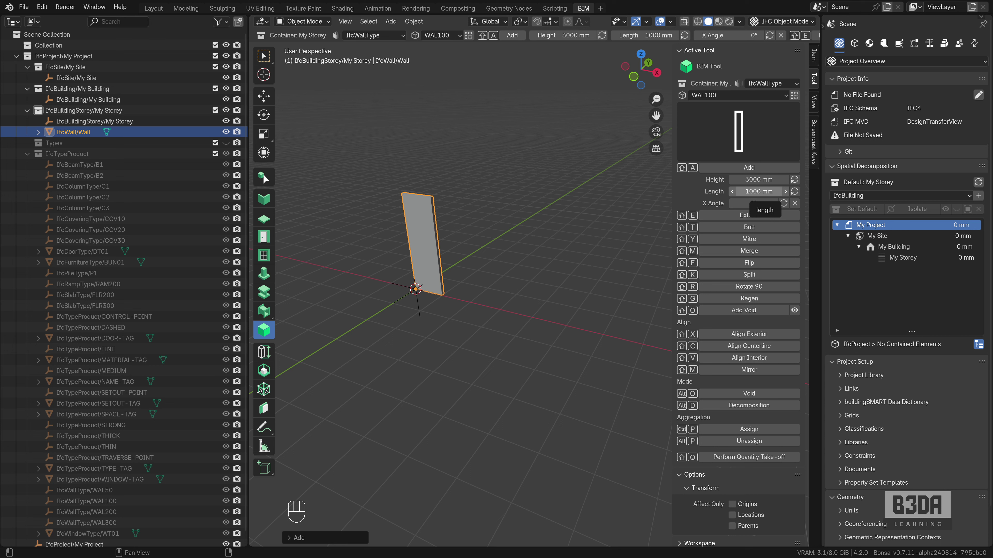
- Change the WAL100 wall's length from 1000 mm to 5000 mm
click(758, 190)
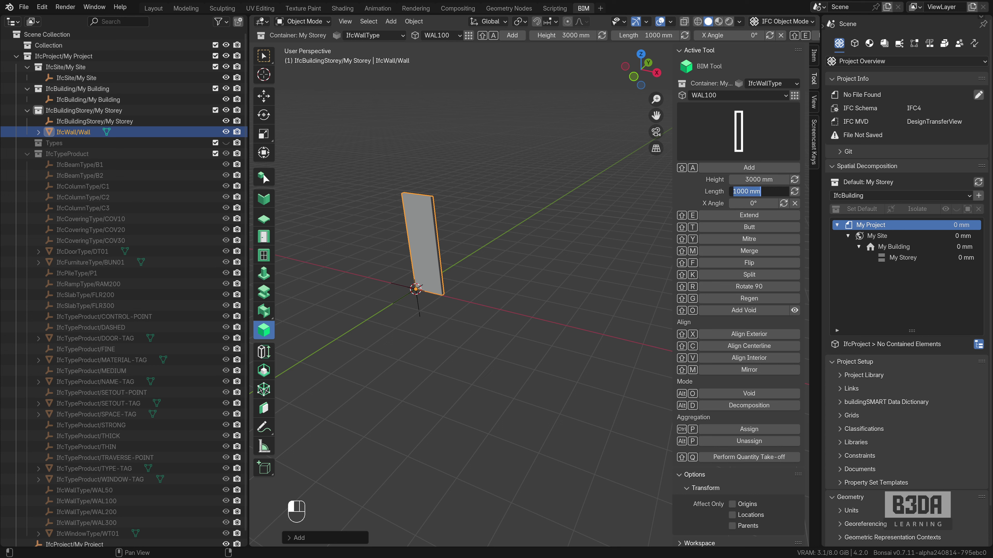
text(500)
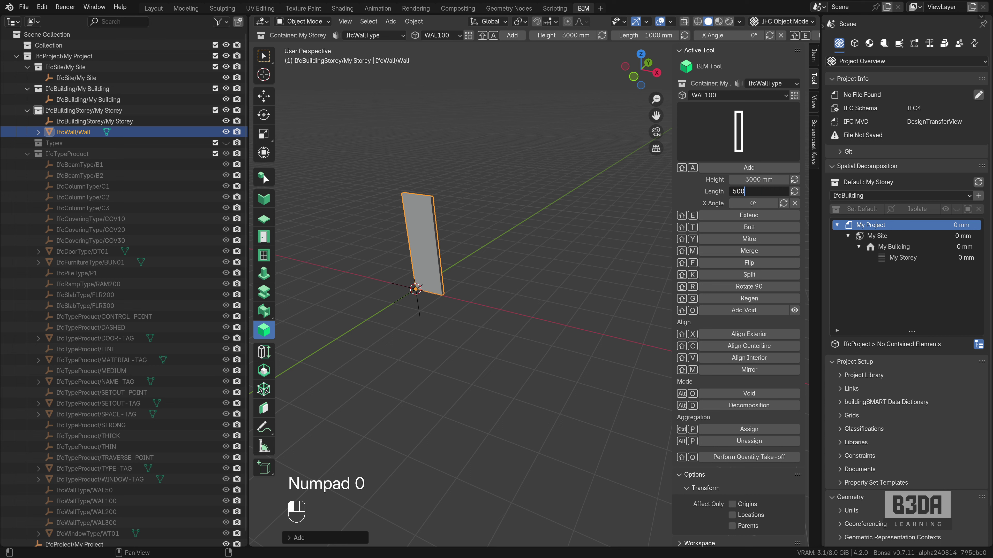
text(0)
key(Return)
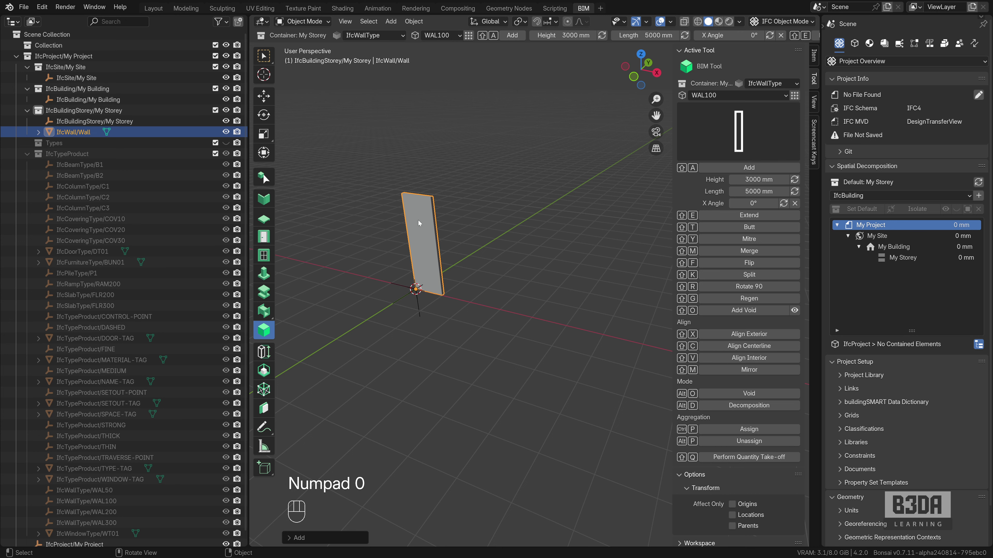
click(794, 191)
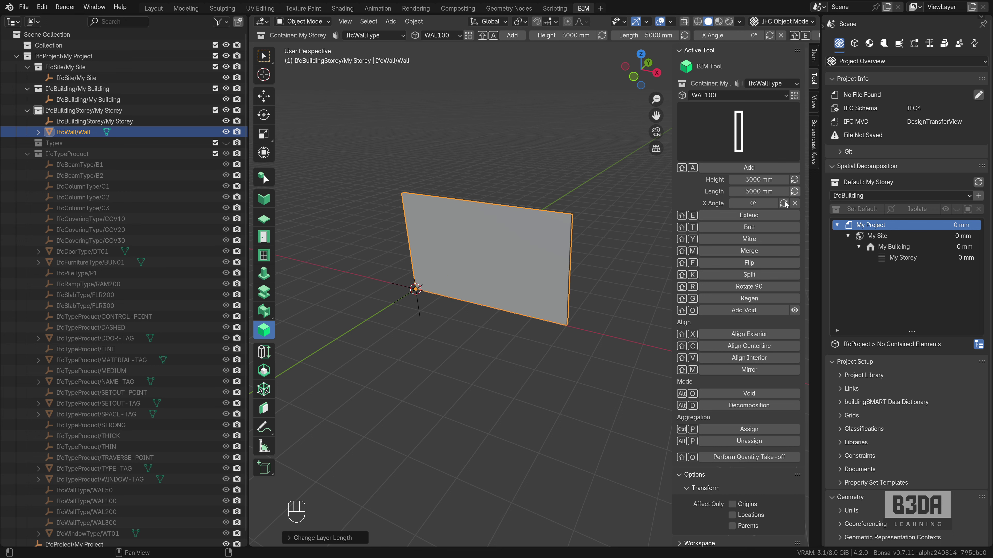
middle_drag(545, 366, 513, 376)
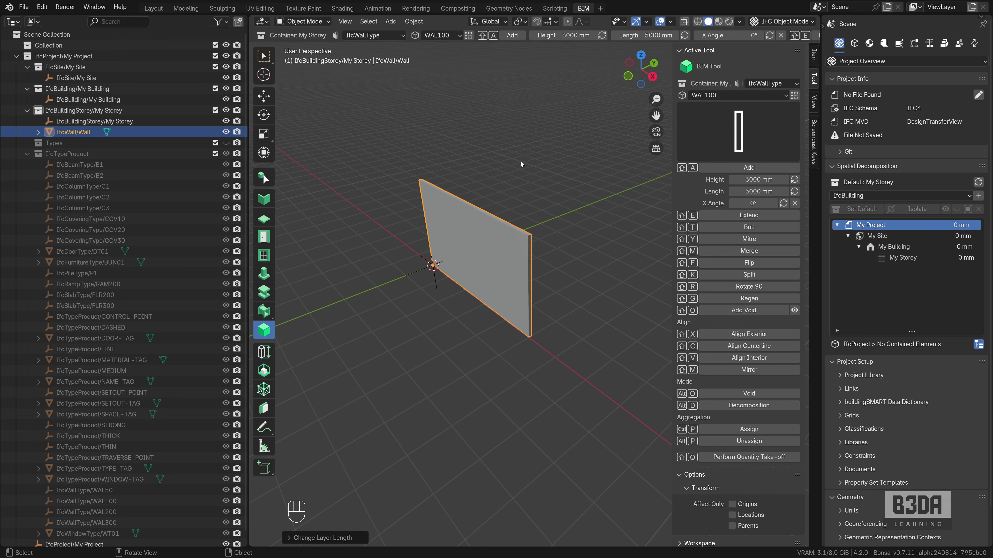
- Set snapping to Vertex and place the 3D cursor at the first wall's far bottom corner
click(554, 22)
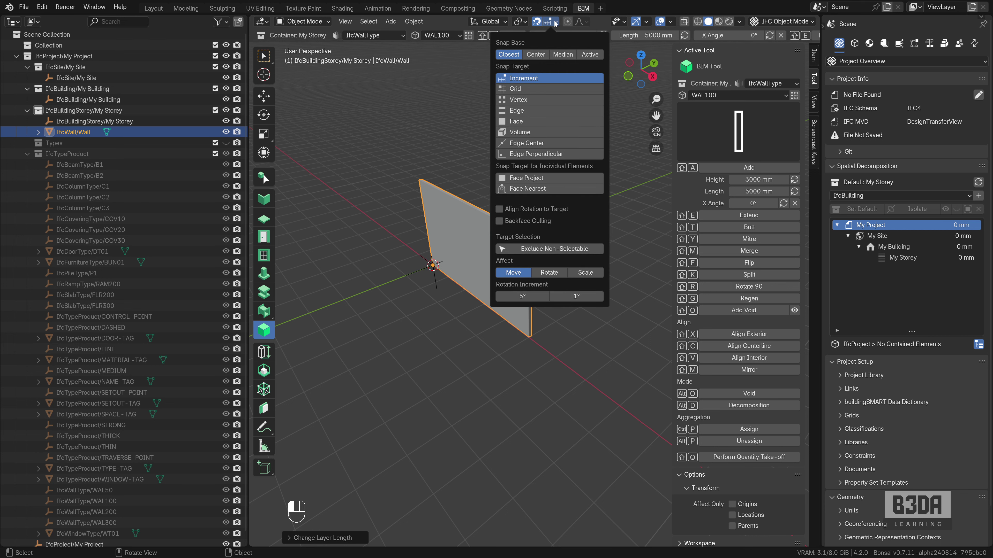
click(539, 99)
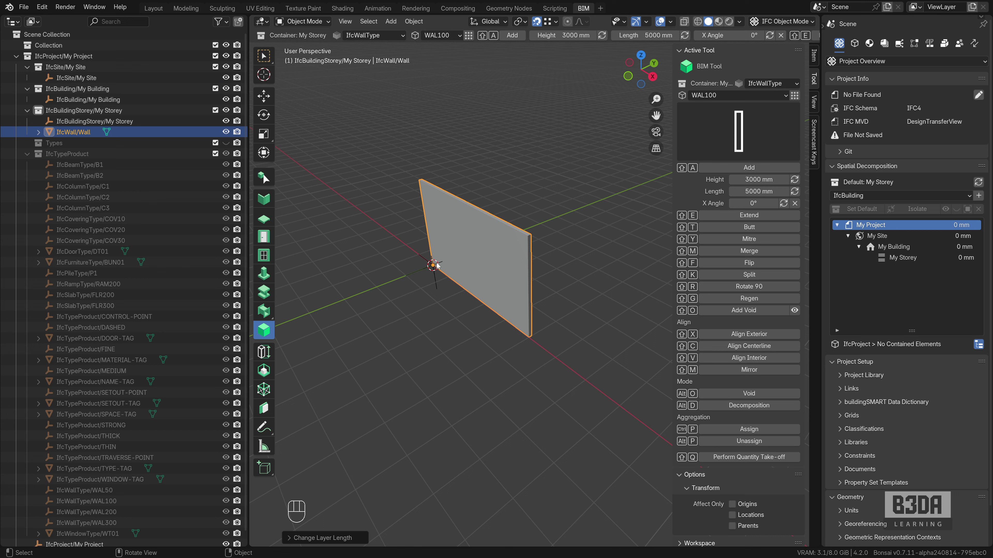
shift+right_drag(439, 277, 528, 338)
- Add a second WAL100 wall at the cursor and rotate it 90° to form an L
click(766, 168)
mouse_move(520, 388)
middle_down()
mouse_move(473, 384)
mouse_move(506, 390)
middle_up()
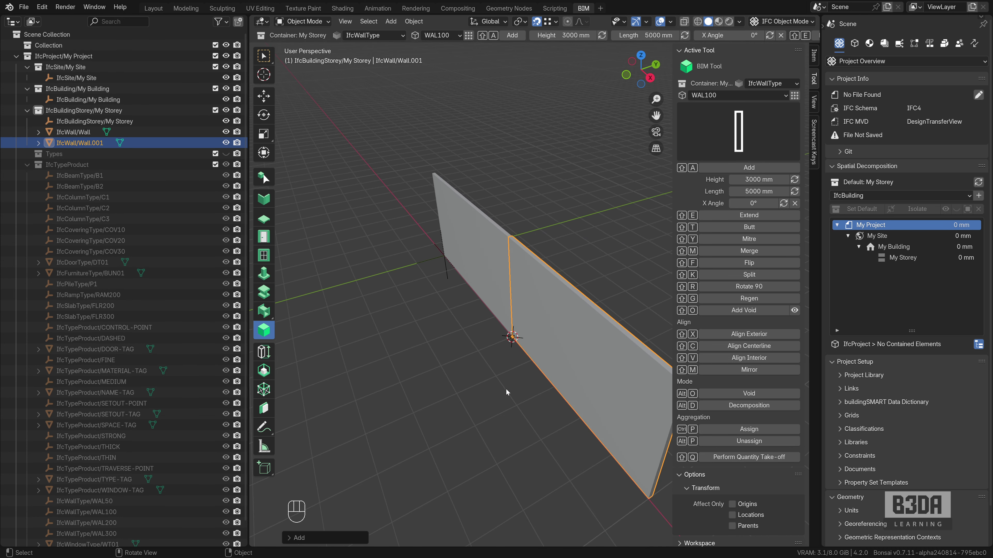
scroll(507, 389, down, 1)
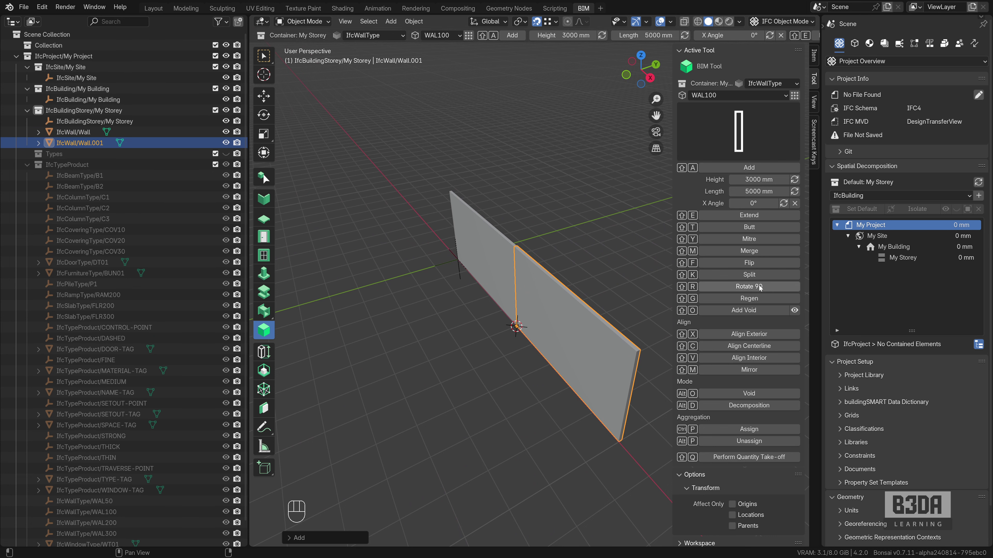
click(749, 286)
shift+middle_drag(601, 335, 523, 301)
scroll(493, 316, up, 2)
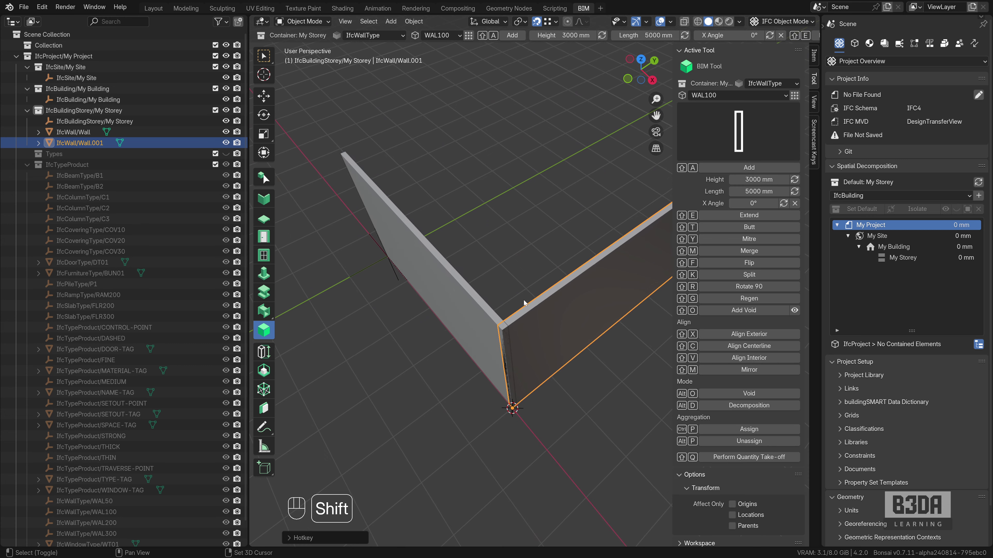
- Select both WAL100 walls and mitre the corner where they meet
shift+click(484, 310)
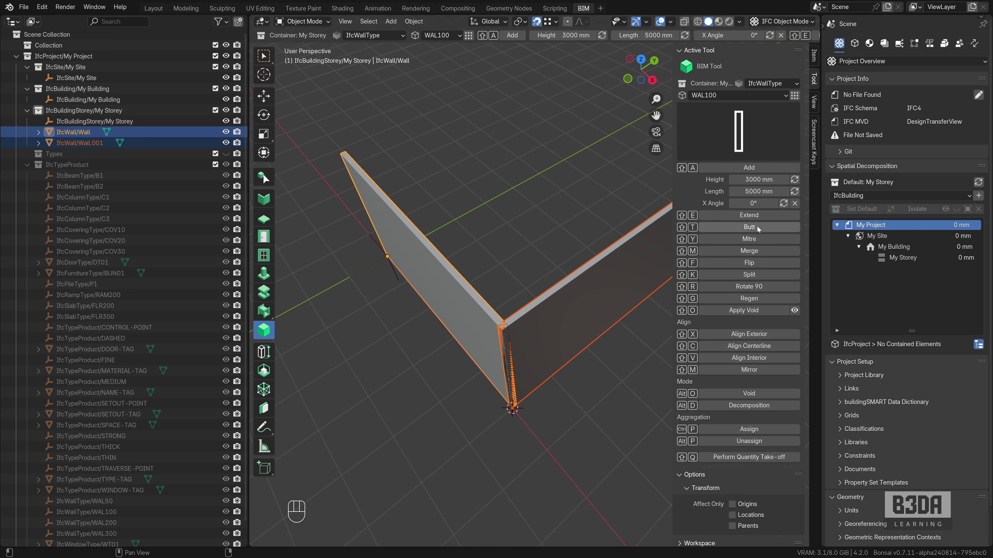
click(758, 239)
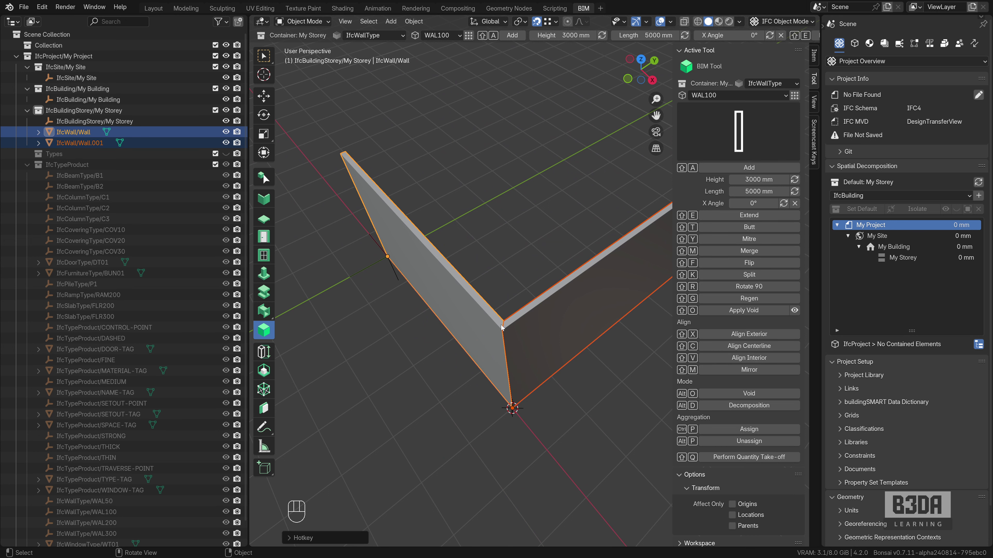
middle_drag(512, 360, 549, 344)
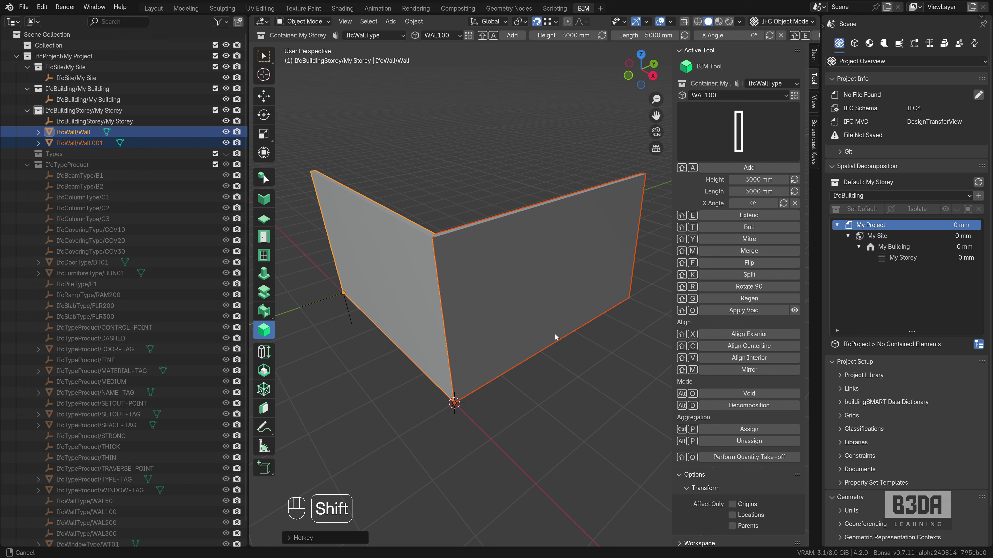
shift+middle_drag(555, 337, 550, 338)
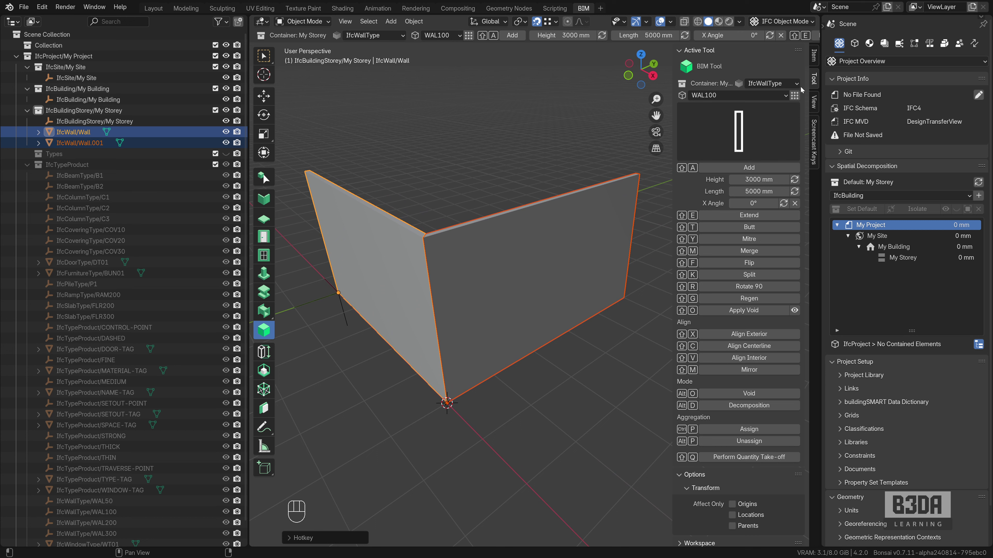
- Switch the construction class from walls to the IfcDoorType DT01 door
click(772, 95)
click(778, 85)
click(780, 84)
click(777, 85)
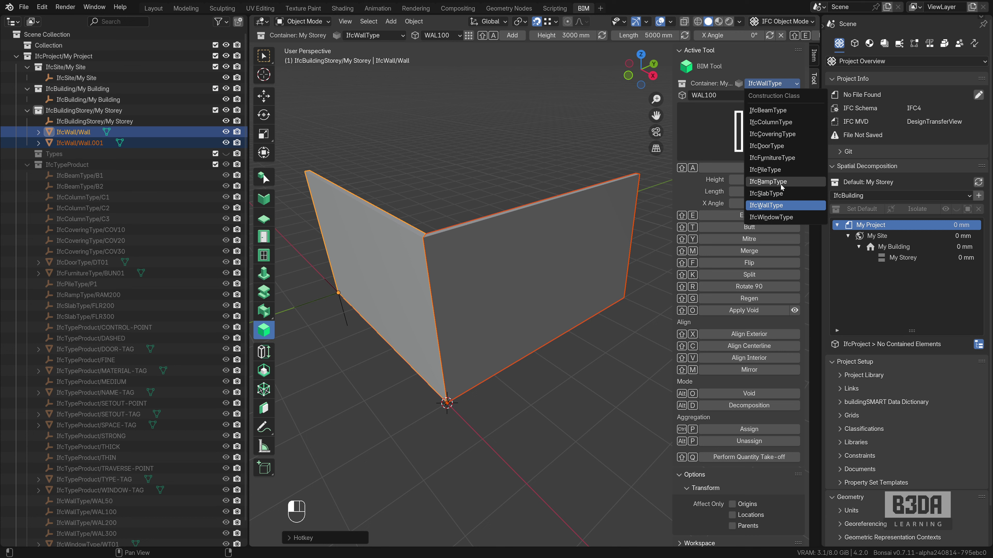
click(778, 216)
click(776, 95)
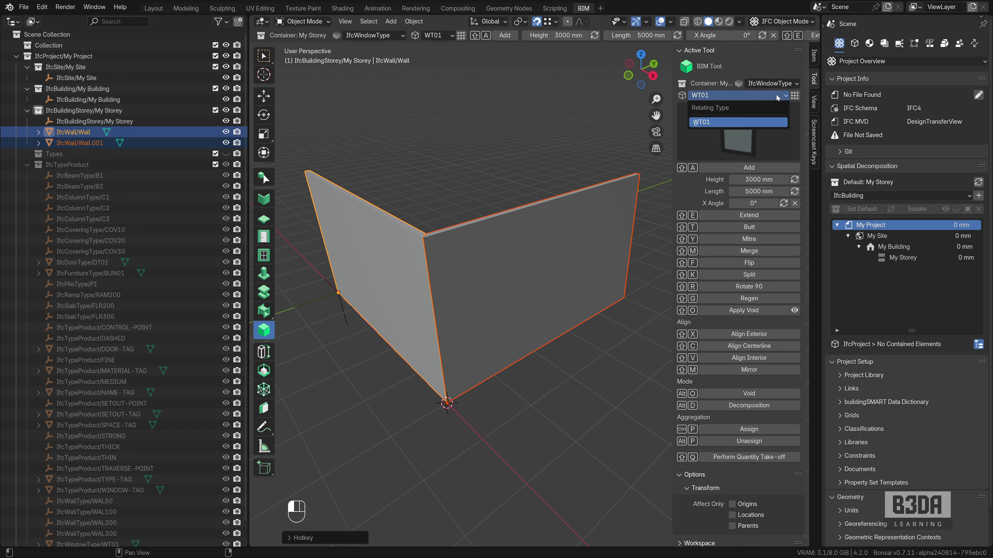
click(750, 121)
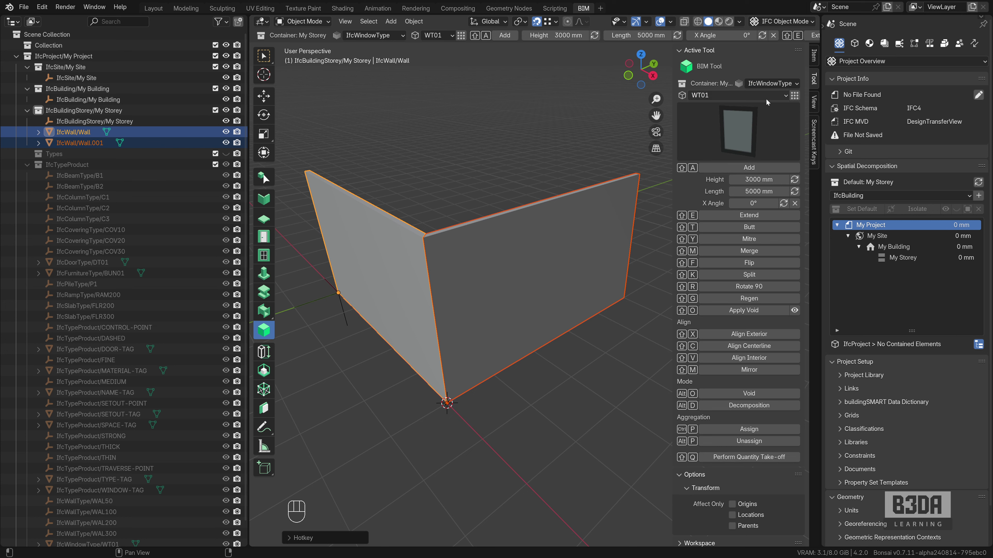
click(779, 83)
click(784, 146)
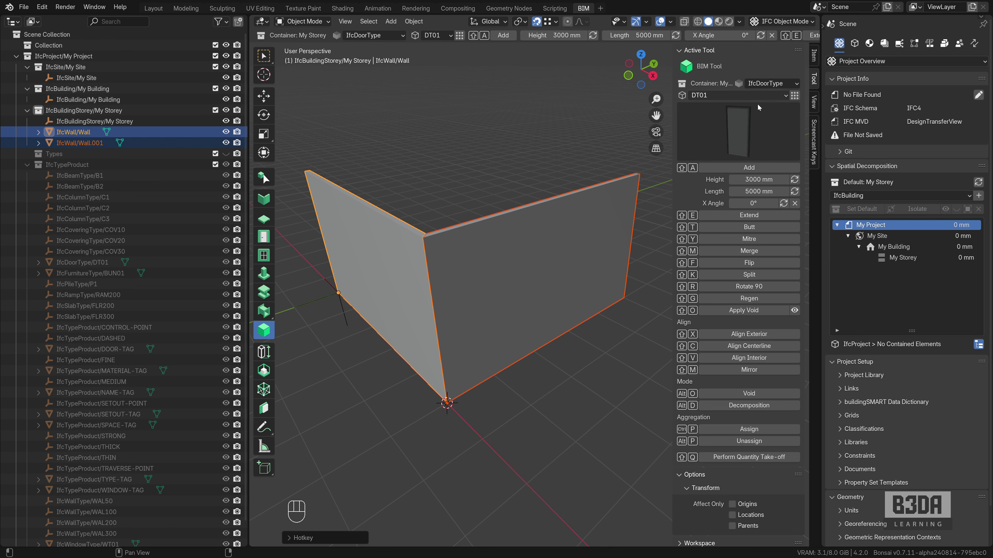
- Enable Edge Center snapping and snap the 3D cursor to the second wall's bottom-edge midpoint
click(553, 22)
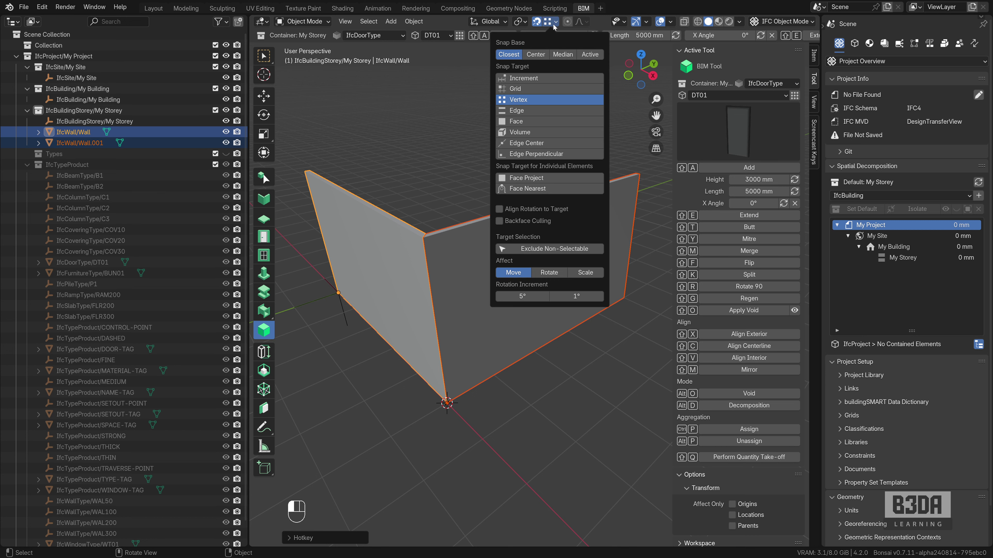
shift+click(552, 142)
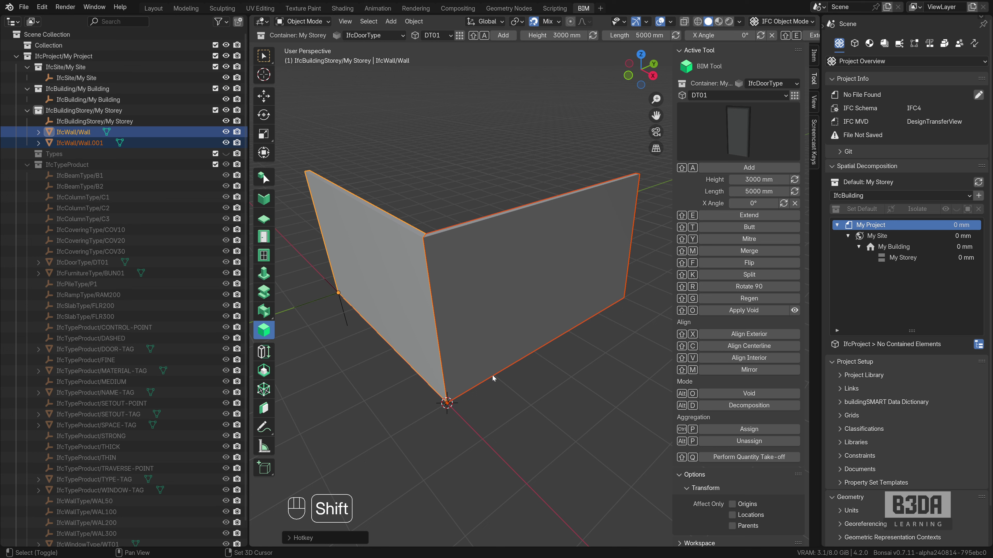
shift+right_drag(538, 402, 551, 341)
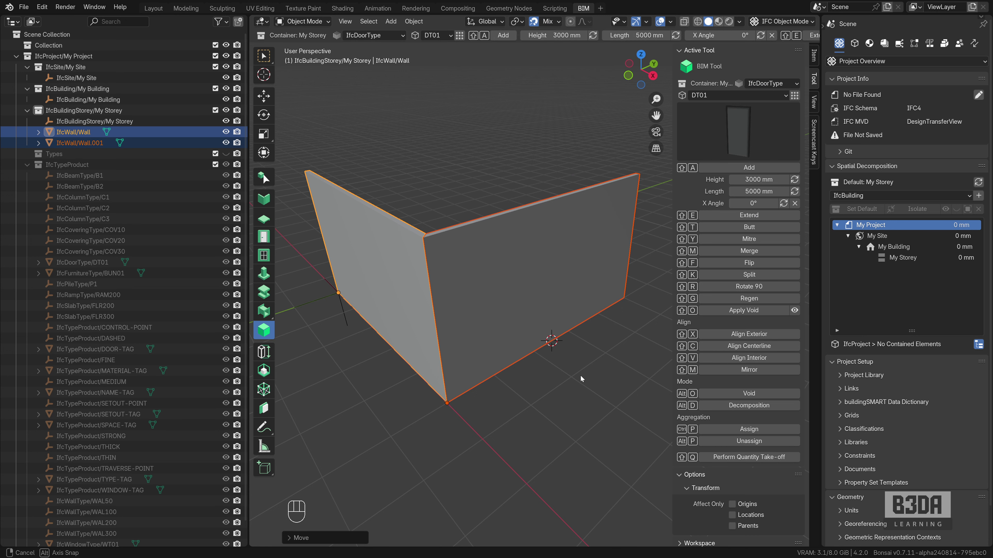
middle_drag(580, 376, 568, 365)
- Select the second wall and add the DT01 door at the cursor, cutting its opening
click(559, 269)
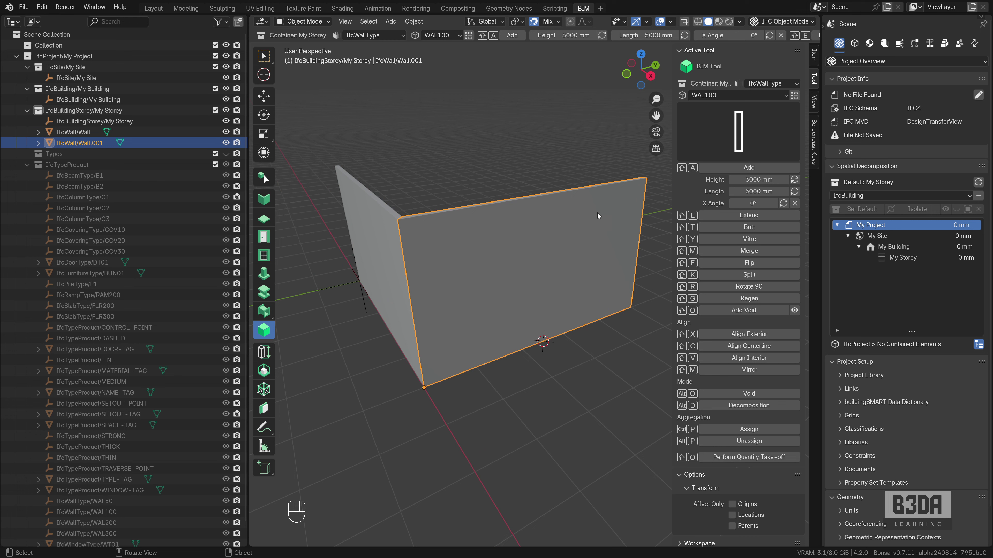
click(769, 83)
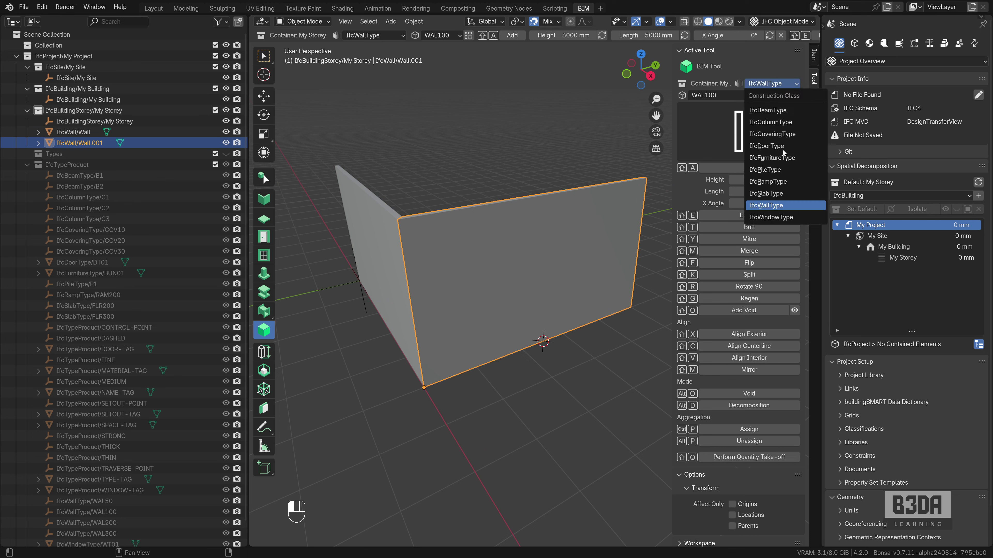
click(788, 217)
click(778, 83)
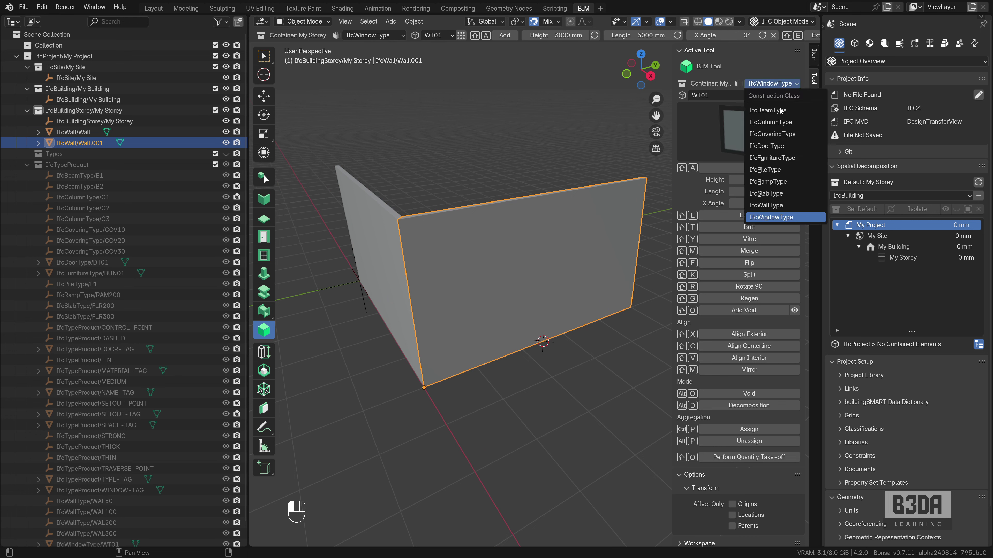
click(776, 145)
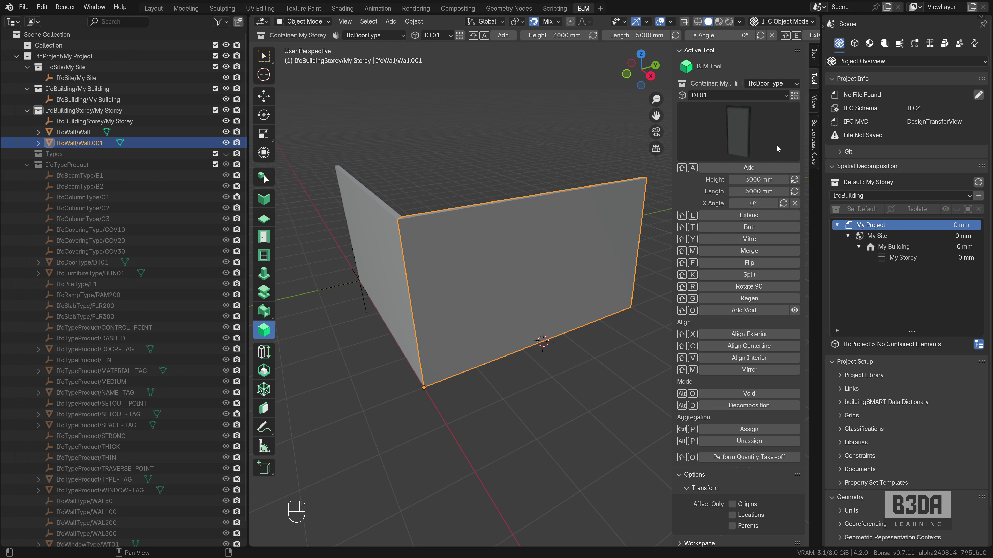
click(749, 168)
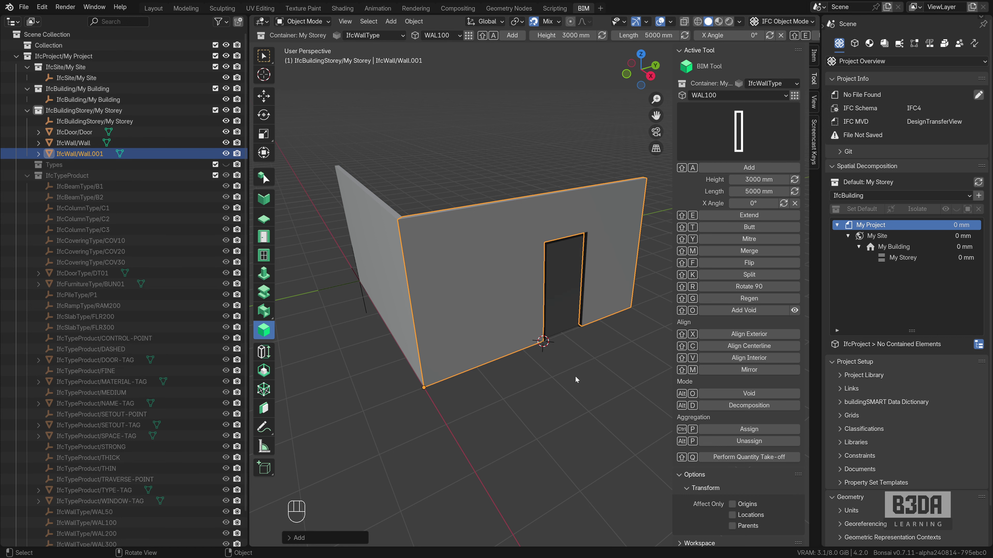
mouse_move(575, 377)
middle_down()
mouse_move(525, 369)
mouse_move(396, 382)
mouse_move(382, 356)
mouse_move(482, 342)
mouse_move(587, 377)
middle_up()
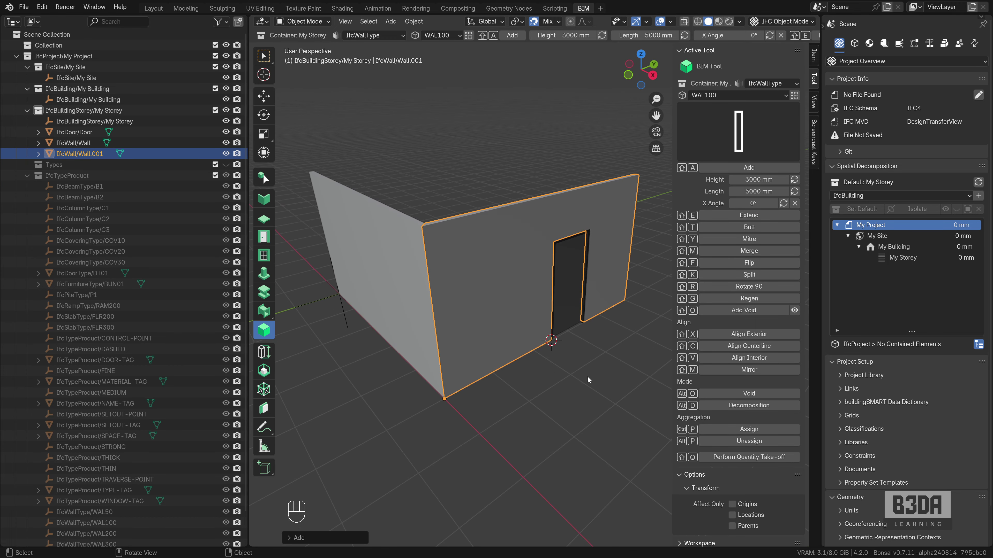
scroll(602, 310, down, 2)
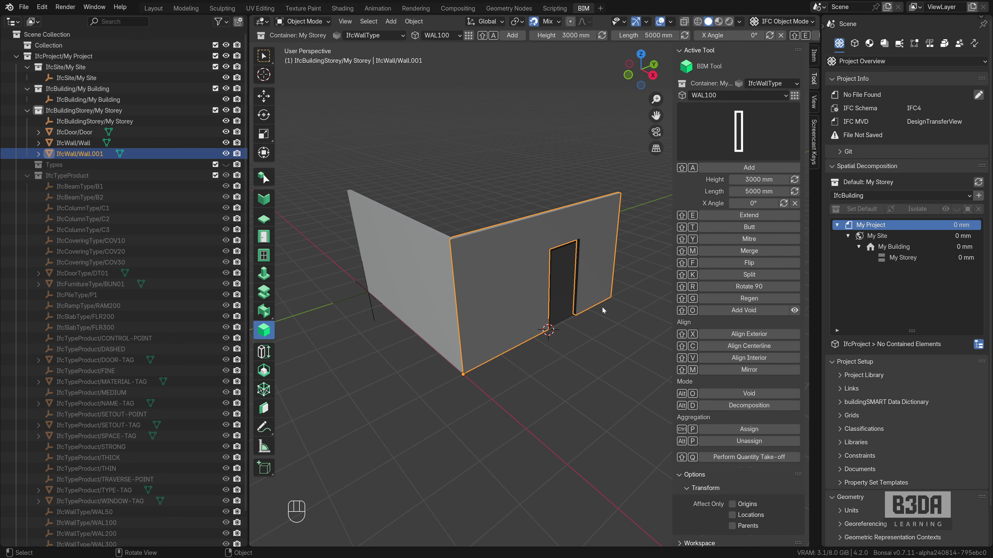
scroll(602, 310, up, 1)
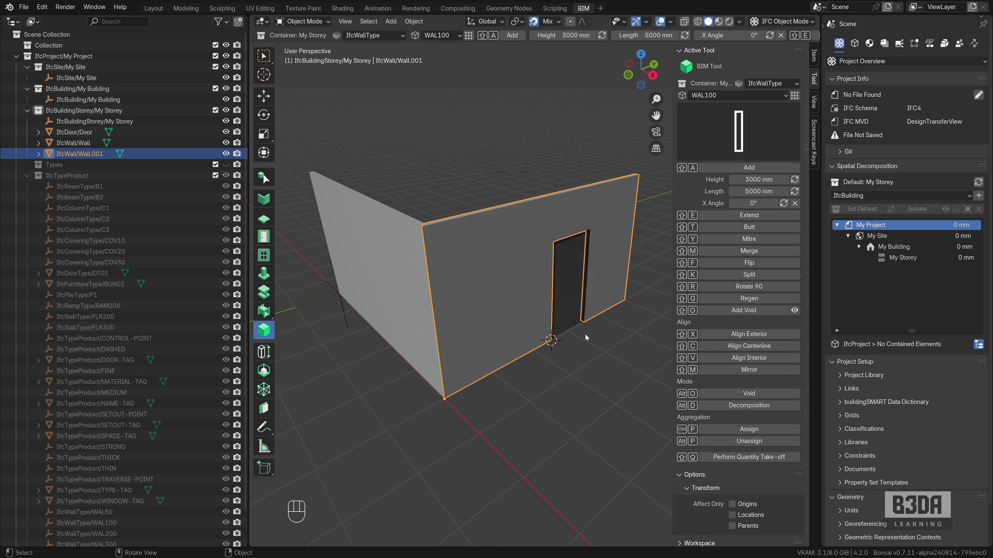